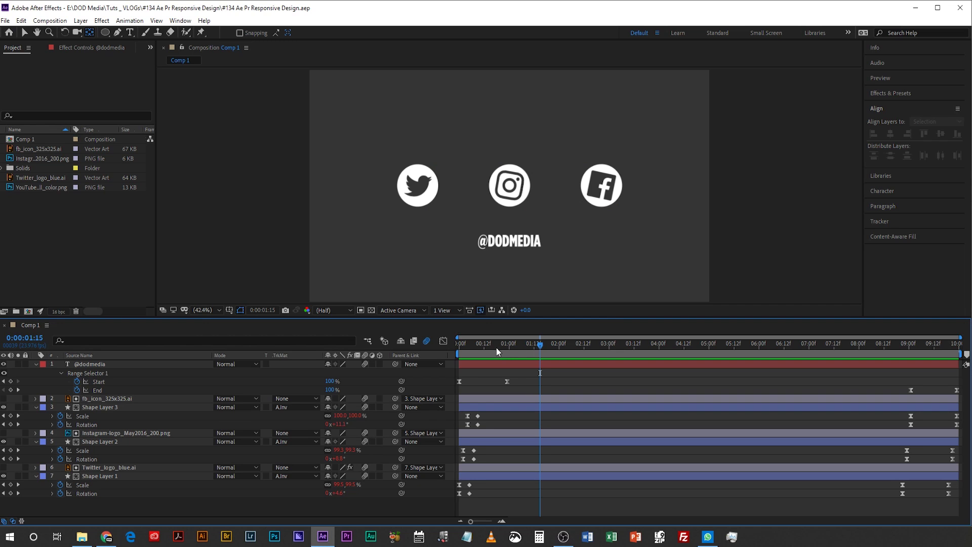
- Scrub through the animation's opening and ending, then deselect all layers
{"action": "left_click_drag", "start_coordinate": [496, 348], "coordinate": [592, 348]}
{"action": "left_click_drag", "start_coordinate": [780, 344], "coordinate": [964, 364]}
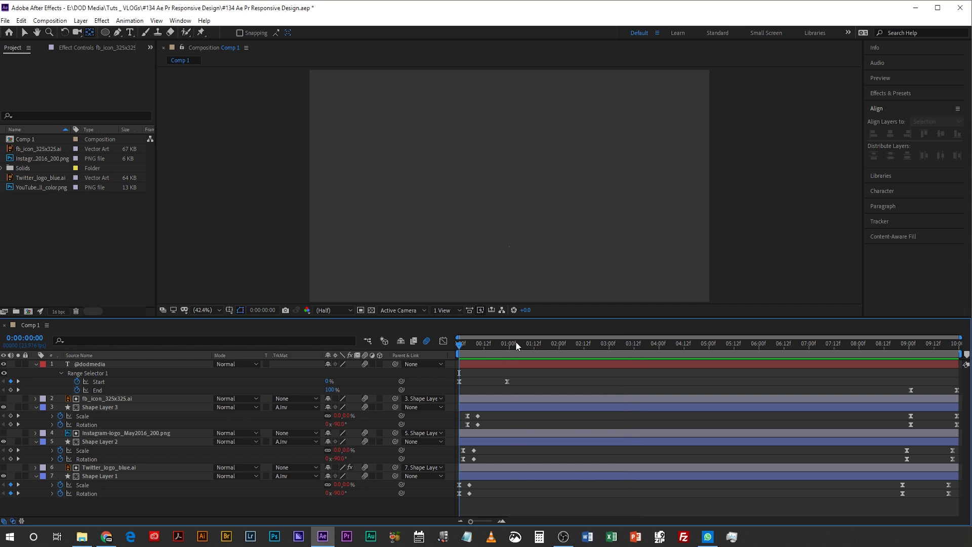
{"action": "left_click", "coordinate": [519, 361]}
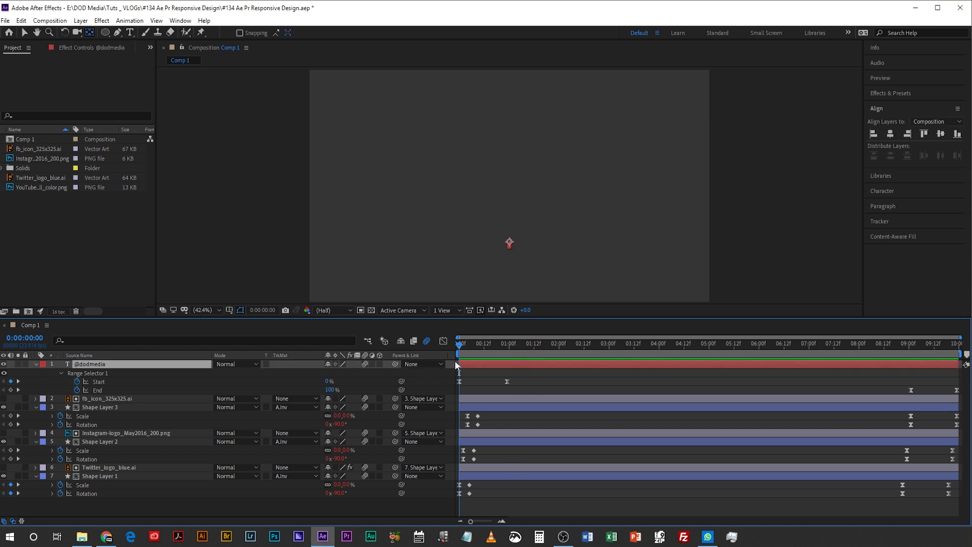
{"action": "key", "text": "F2"}
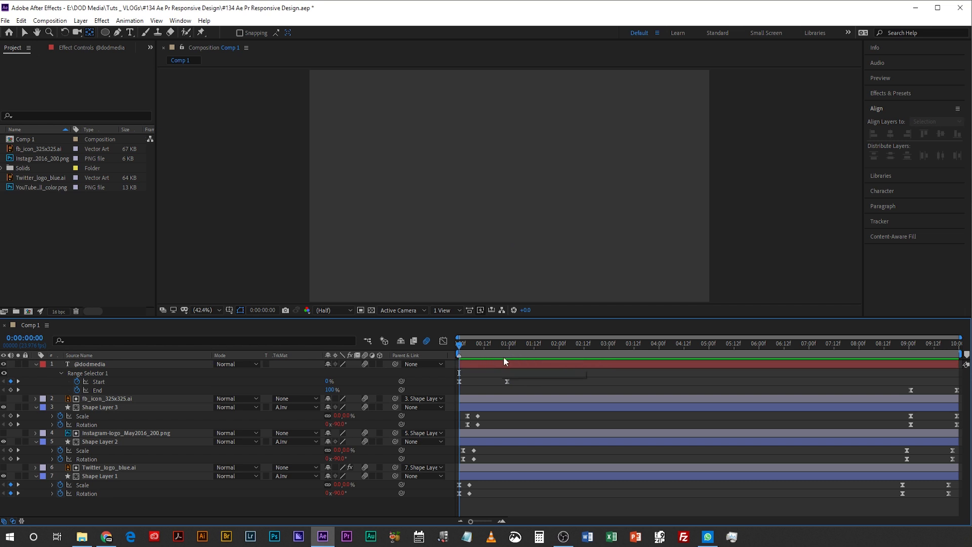
- Preview the animation, move the time to 4:00, and open the composition marker at 0:00
{"action": "key", "text": "space"}
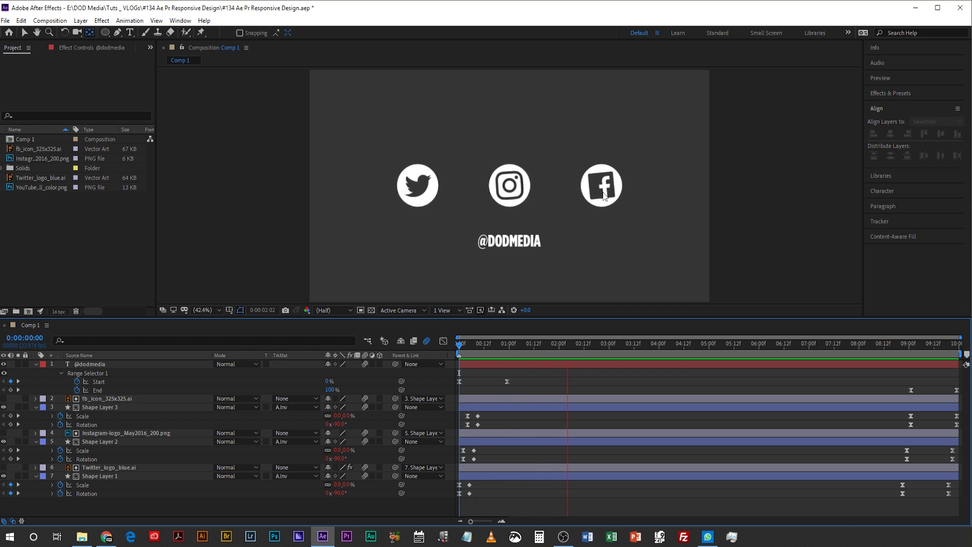
{"action": "key", "text": "space"}
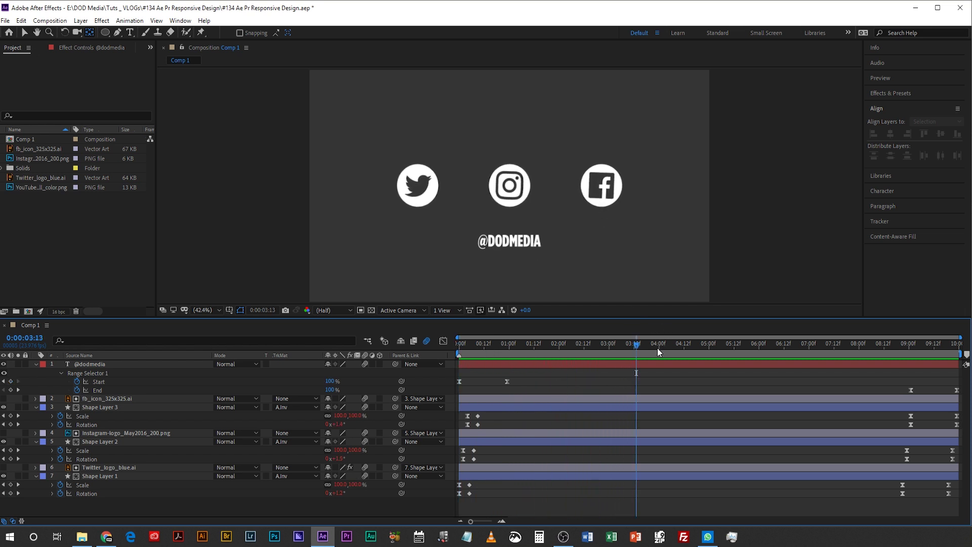
{"action": "left_click", "coordinate": [659, 347]}
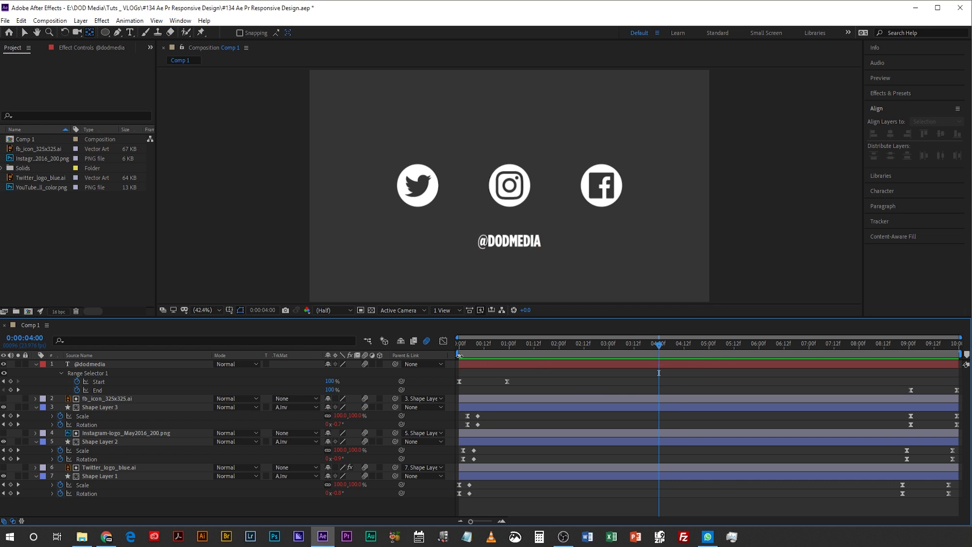
{"action": "double_click", "coordinate": [459, 356]}
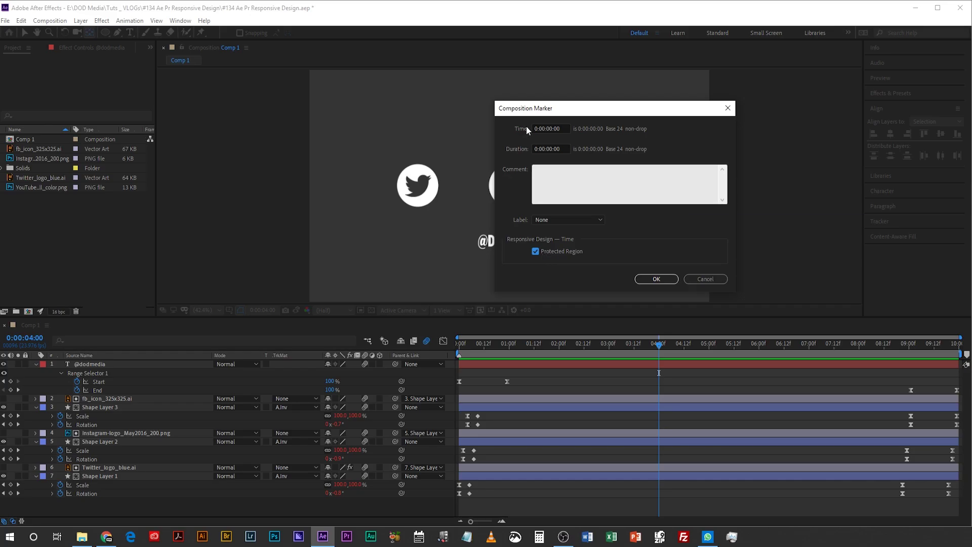
- Make the start marker a 4-second protected region (0:00:04:00), then add a marker at 8:21
{"action": "left_click", "coordinate": [550, 149]}
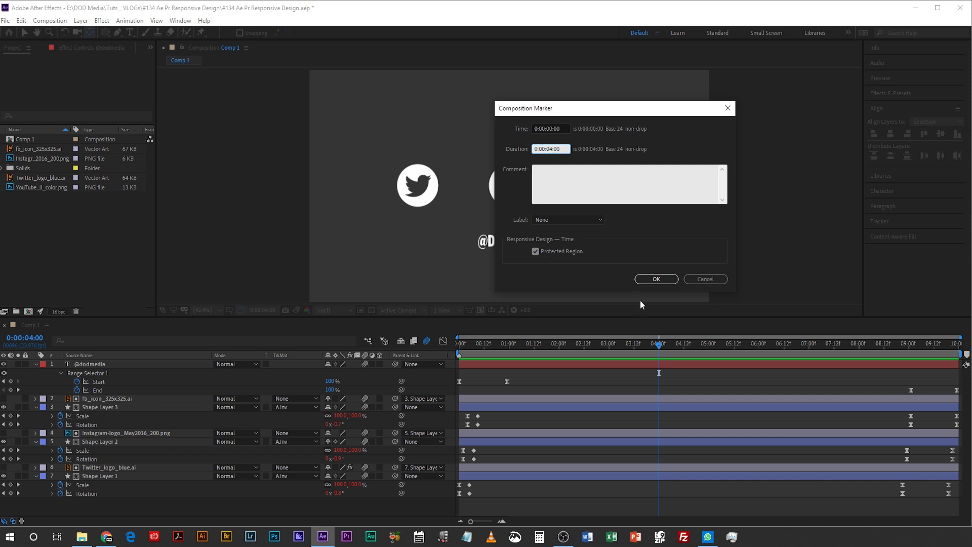
{"action": "left_click", "coordinate": [655, 279]}
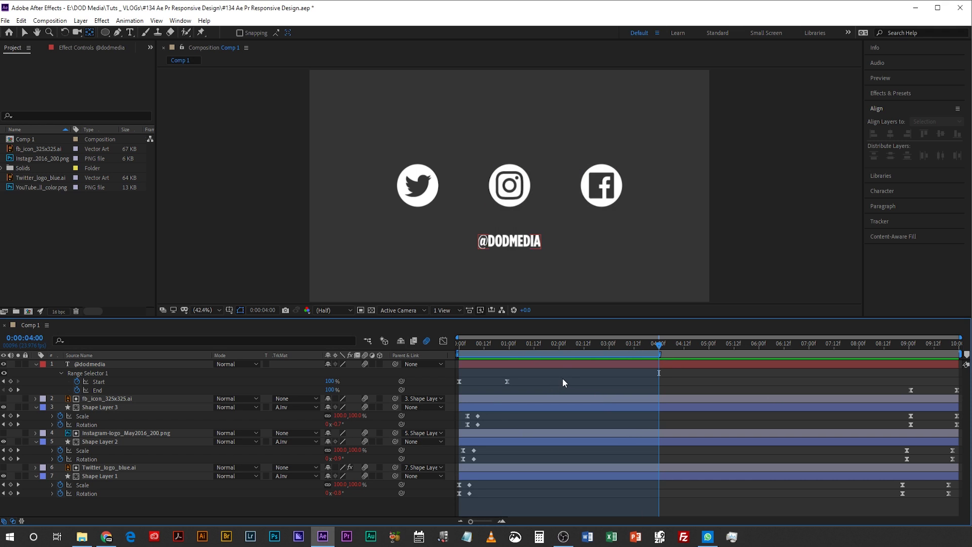
{"action": "left_click", "coordinate": [903, 345]}
{"action": "double_click", "coordinate": [903, 354]}
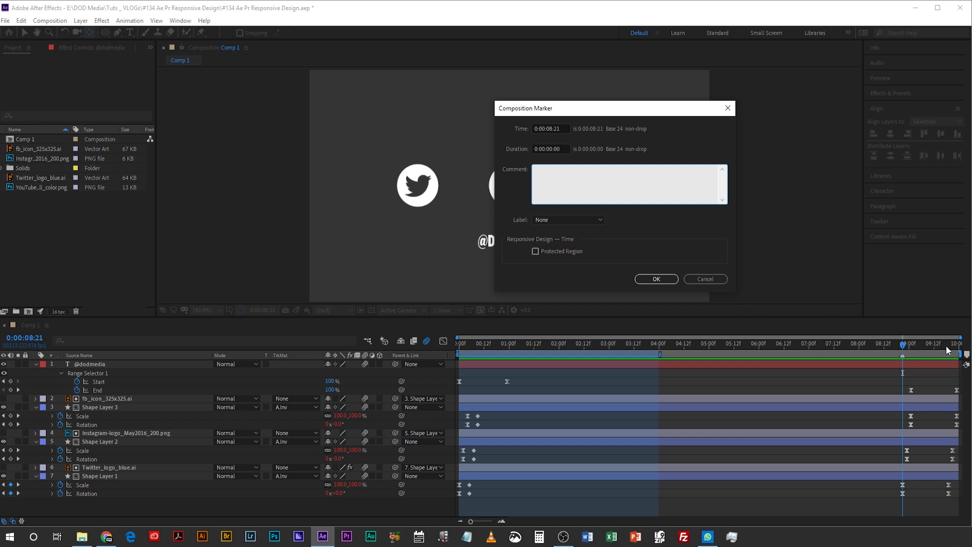
- Make the 8:21 marker a protected region, then select Comp 1 in the Project panel
{"action": "left_click", "coordinate": [536, 252]}
{"action": "left_click", "coordinate": [672, 282]}
{"action": "left_click", "coordinate": [952, 374]}
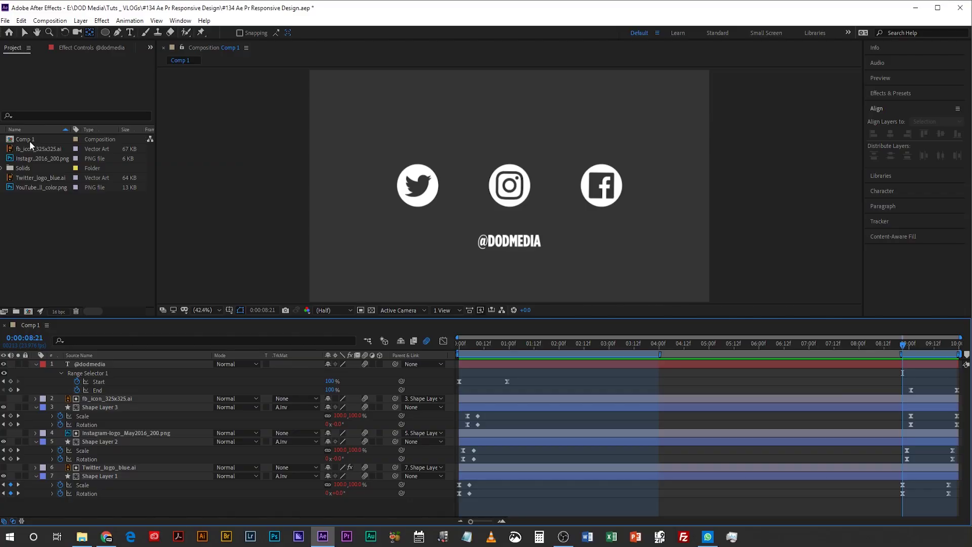
{"action": "left_click", "coordinate": [29, 140]}
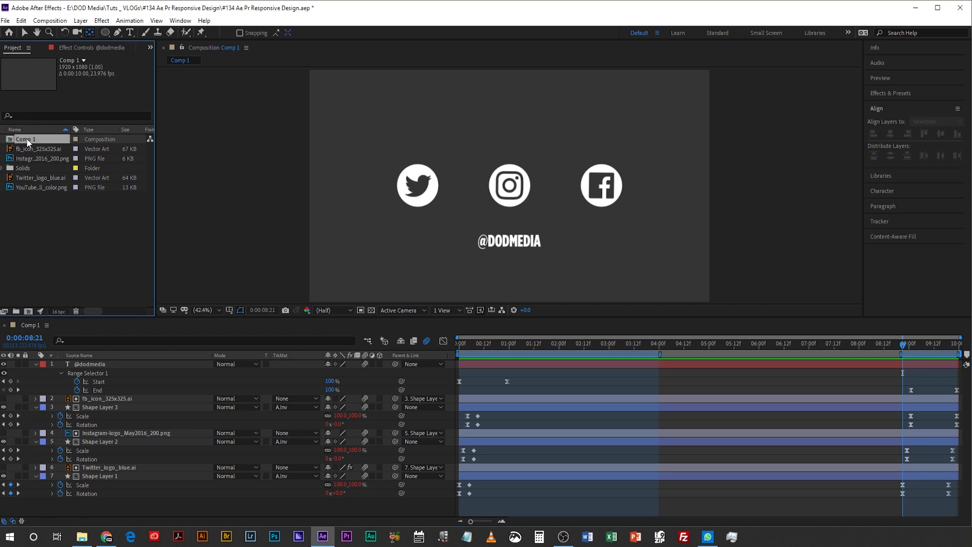
- Drag Comp 1 into a new Comp 2 and trim the nested layer's out point to about 6 seconds
{"action": "left_click_drag", "start_coordinate": [28, 143], "coordinate": [31, 245]}
{"action": "left_click_drag", "start_coordinate": [27, 308], "coordinate": [28, 312]}
{"action": "left_click_drag", "start_coordinate": [28, 312], "coordinate": [28, 311]}
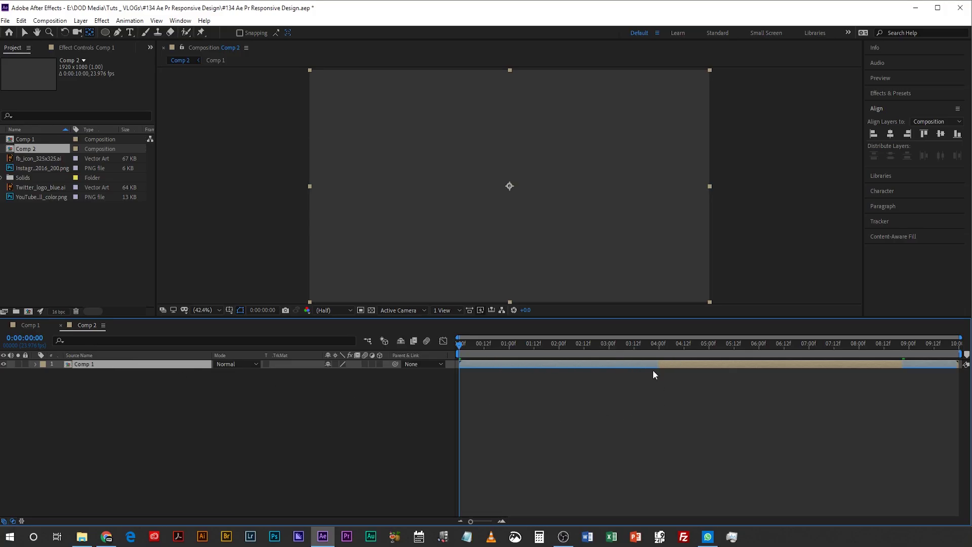
{"action": "left_click_drag", "start_coordinate": [957, 362], "coordinate": [753, 375]}
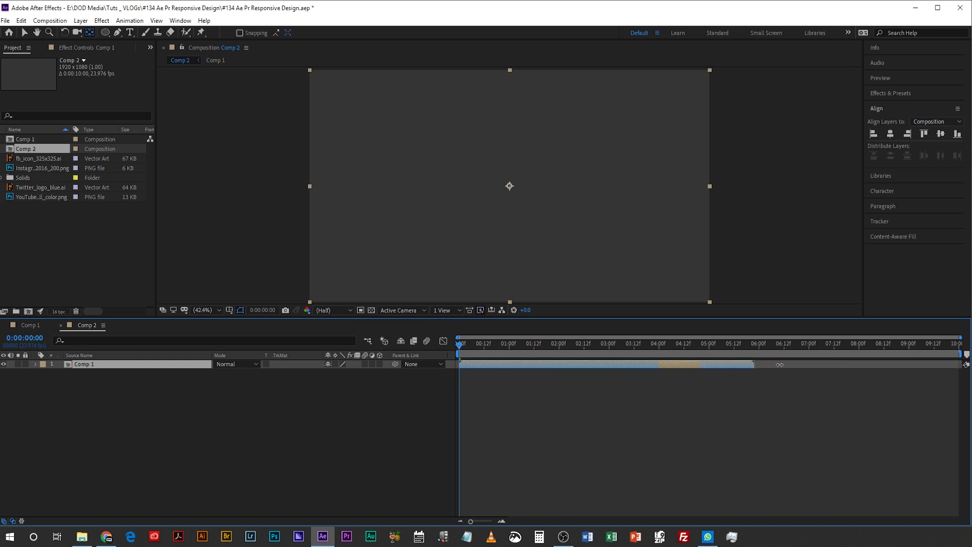
- Set Comp 2's duration to 0:00:20:00 in Composition Settings
{"action": "key", "text": "ctrl+k"}
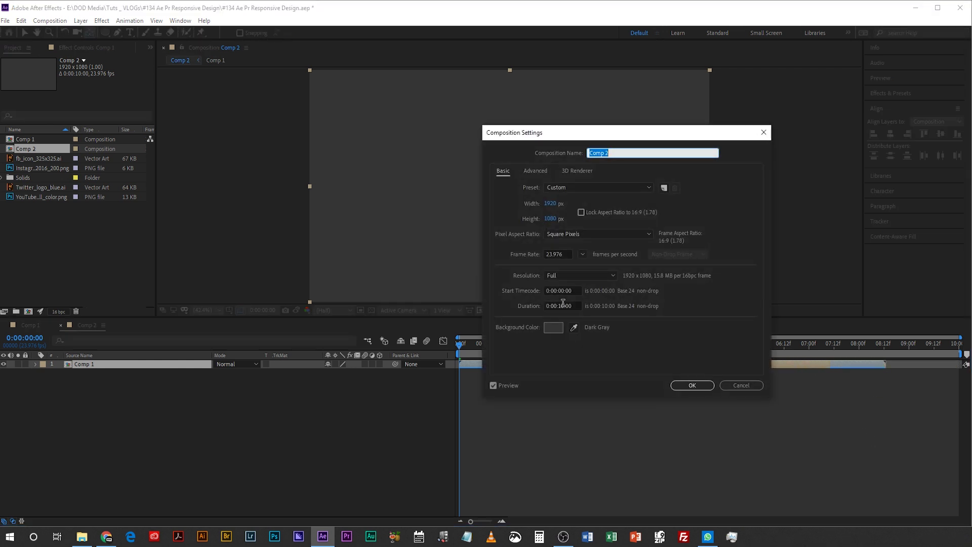
{"action": "left_click", "coordinate": [560, 305]}
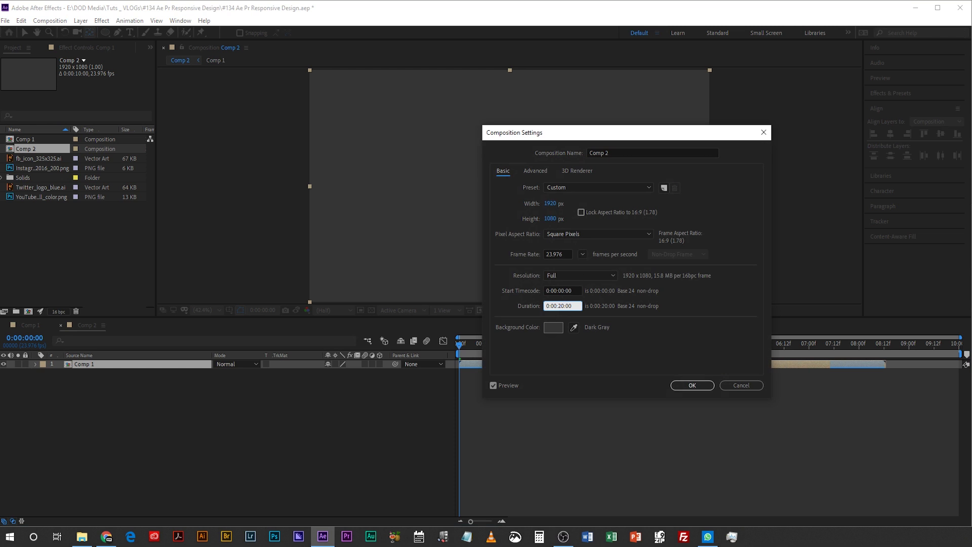
{"action": "key", "text": "Return"}
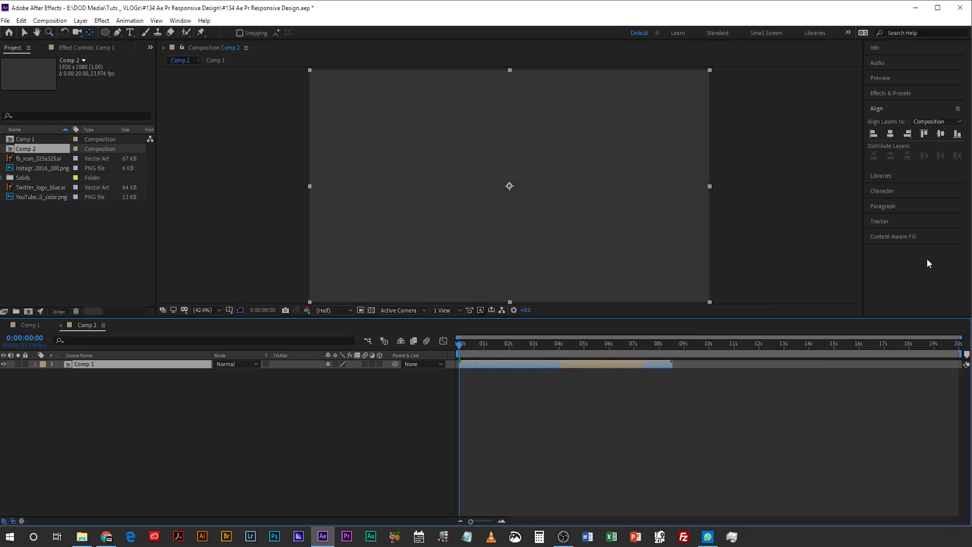
- Stretch the nested Comp 1 layer to about 18.7 seconds, preview the outro at 17:08, then shorten it
{"action": "left_click_drag", "start_coordinate": [672, 364], "coordinate": [928, 364]}
{"action": "key", "text": "space"}
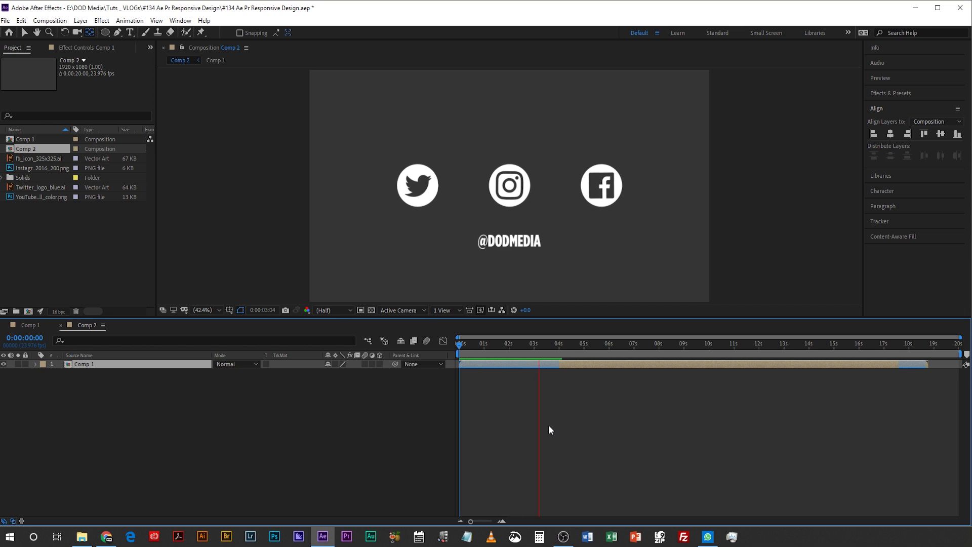
{"action": "left_click", "coordinate": [893, 345]}
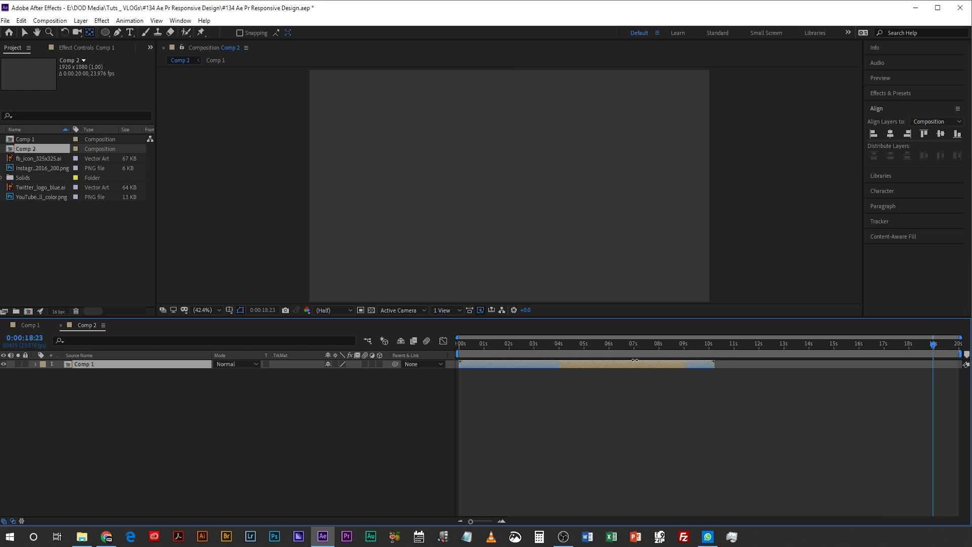
{"action": "left_click_drag", "start_coordinate": [635, 360], "coordinate": [535, 377]}
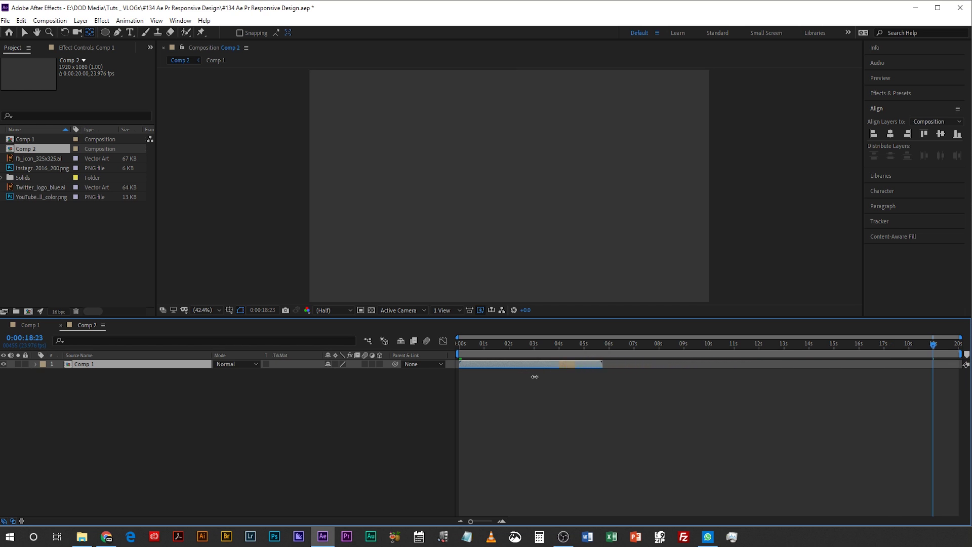
- Fine-tune the nested layer's end near 6 seconds, preview from the start, and stop around 3:21
{"action": "left_click_drag", "start_coordinate": [604, 363], "coordinate": [610, 366]}
{"action": "key", "text": "Home"}
{"action": "key", "text": "space"}
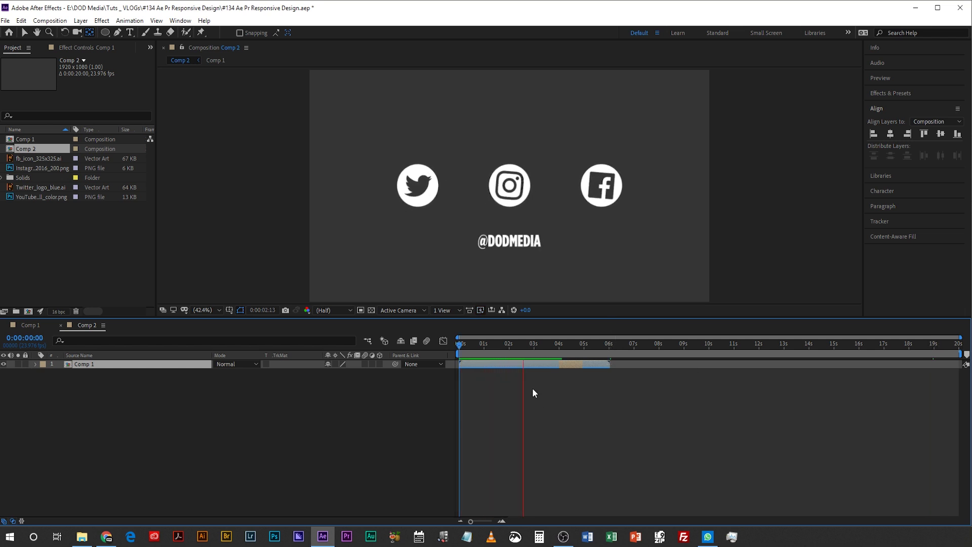
{"action": "left_click", "coordinate": [543, 344]}
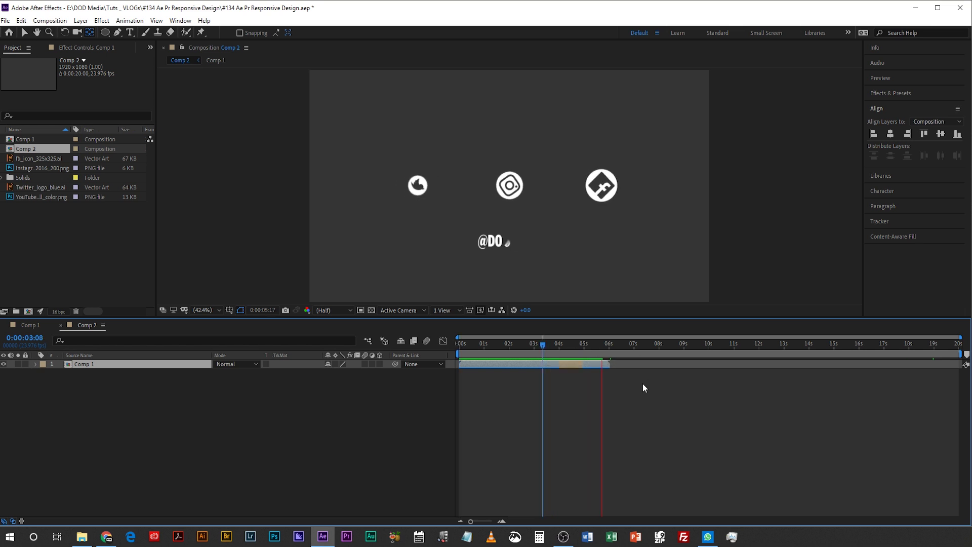
{"action": "key", "text": "space"}
{"action": "left_click_drag", "start_coordinate": [562, 347], "coordinate": [555, 349]}
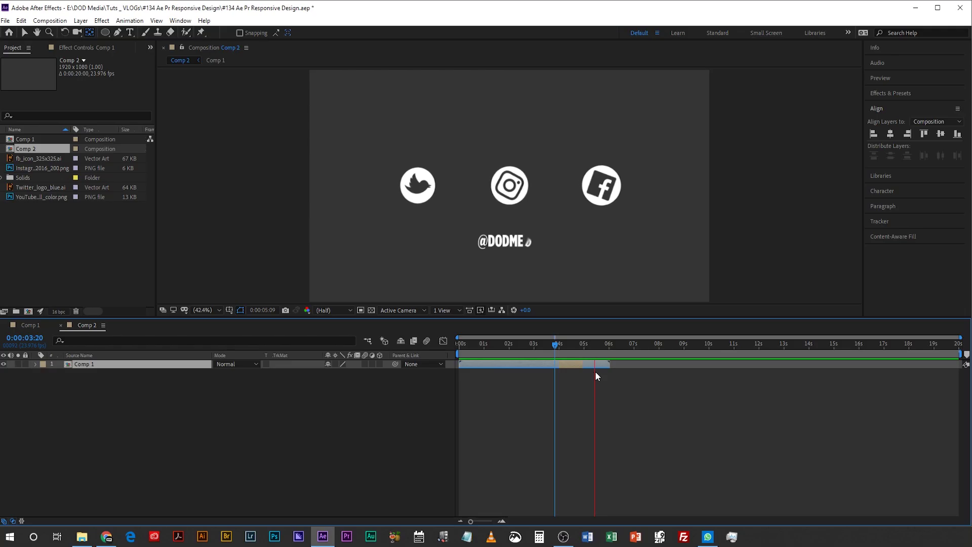
- Stop the preview and pull the nested Comp 1 layer's out point in to about 5 seconds
{"action": "key", "text": "space"}
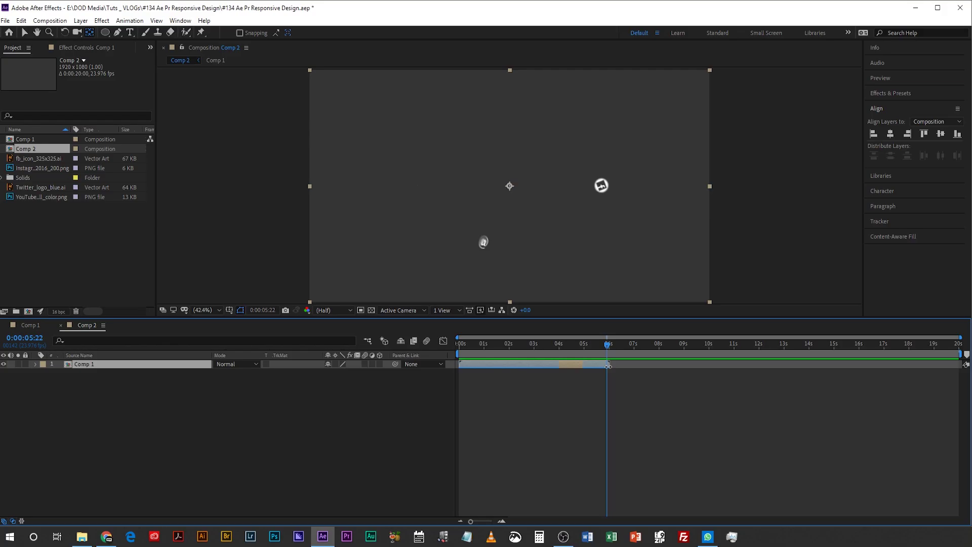
{"action": "left_click_drag", "start_coordinate": [609, 366], "coordinate": [577, 369]}
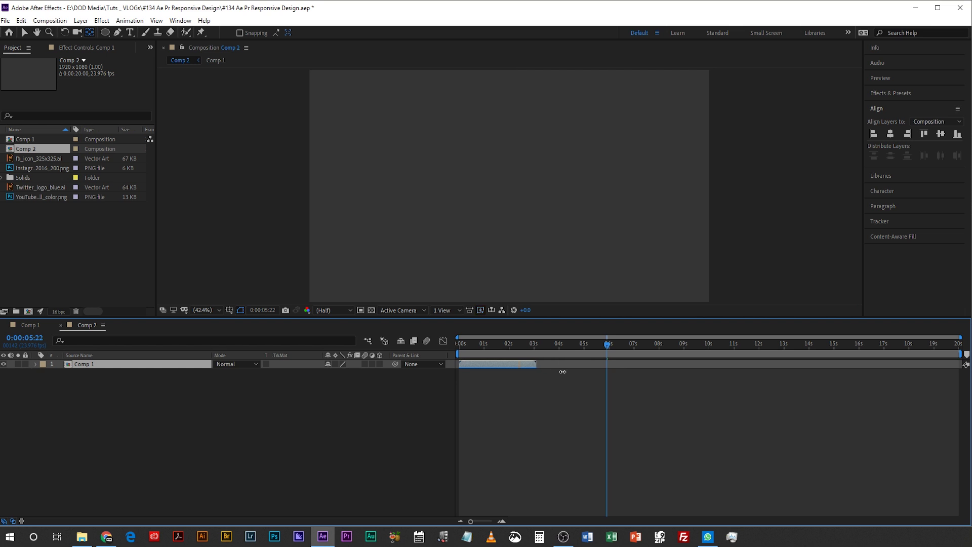
- Trim the nested Comp 1 layer to about 2 seconds and preview it from the start
{"action": "left_click_drag", "start_coordinate": [576, 369], "coordinate": [563, 374]}
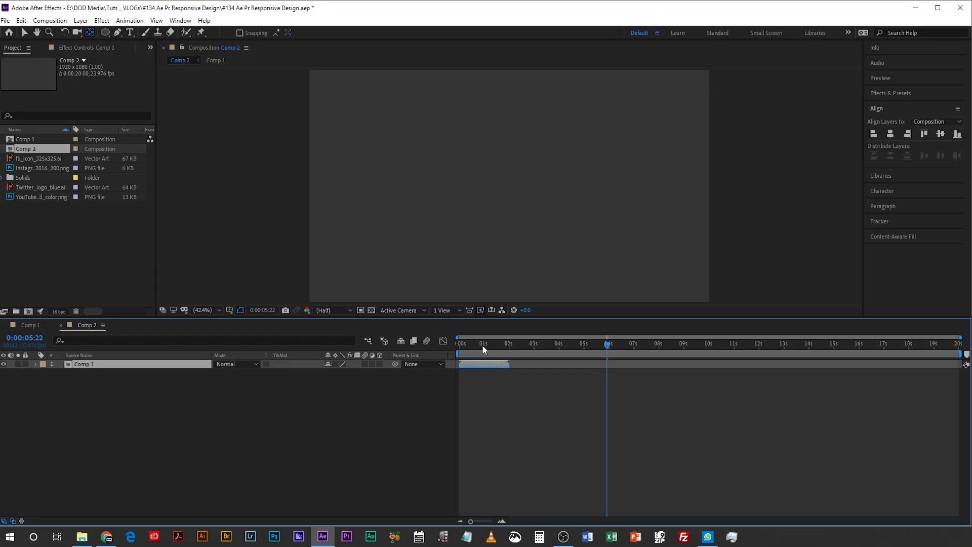
{"action": "left_click_drag", "start_coordinate": [484, 348], "coordinate": [417, 369]}
{"action": "key", "text": "space"}
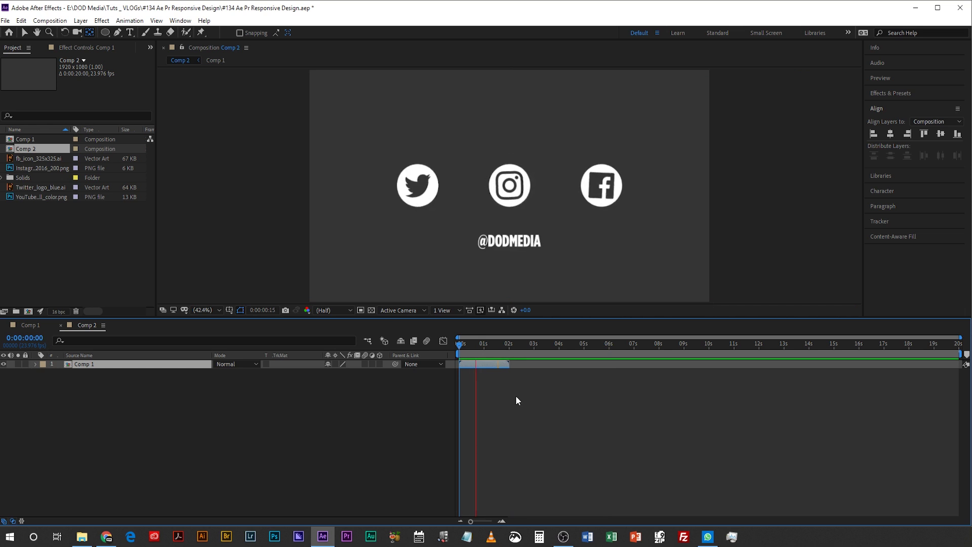